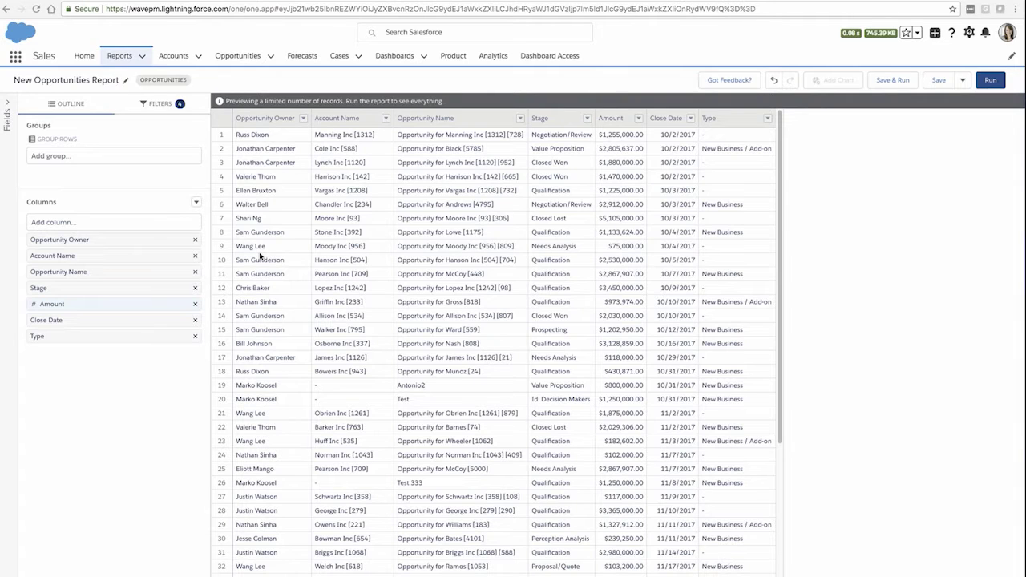
Rename the report title to 'Deals without Products'.
{"action": "left_click", "coordinate": [125, 83]}
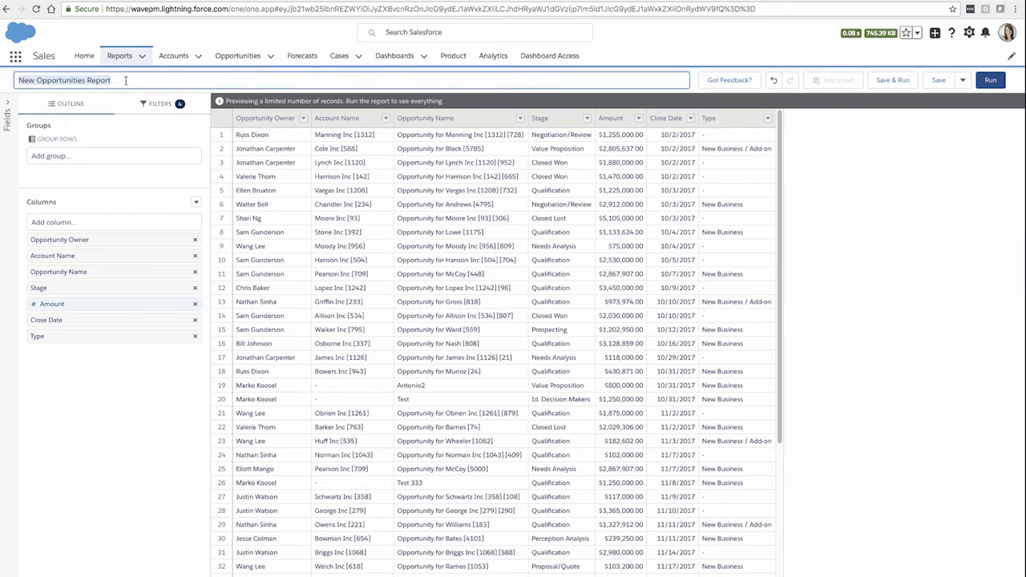
{"action": "type", "text": "Deal"}
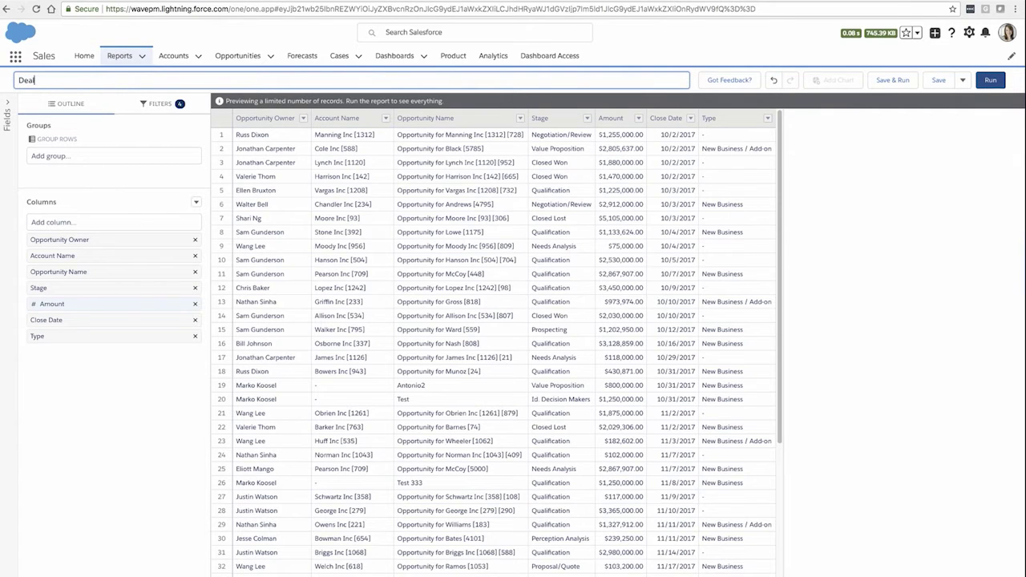
{"action": "type", "text": "s without Products"}
{"action": "key", "text": "Return"}
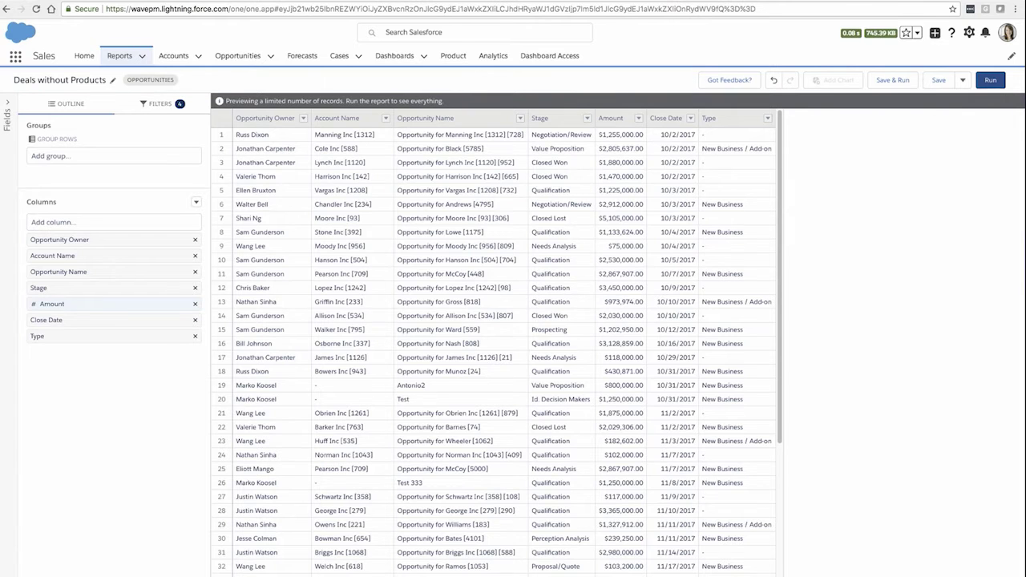
Save the 'Deals without Products' report into the Public Reports folder.
{"action": "left_click", "coordinate": [961, 81]}
{"action": "left_click", "coordinate": [975, 102]}
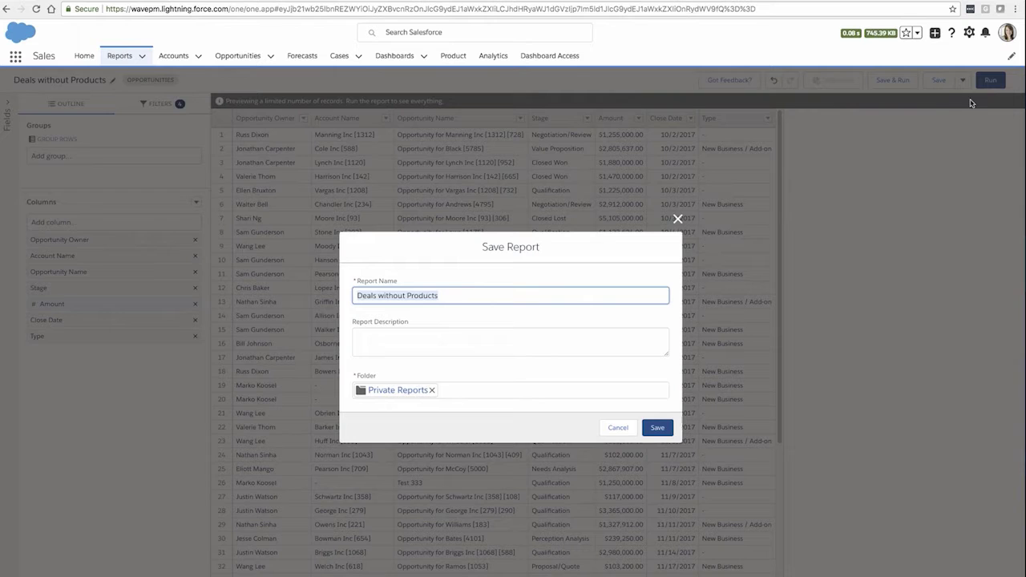
{"action": "left_click", "coordinate": [431, 390]}
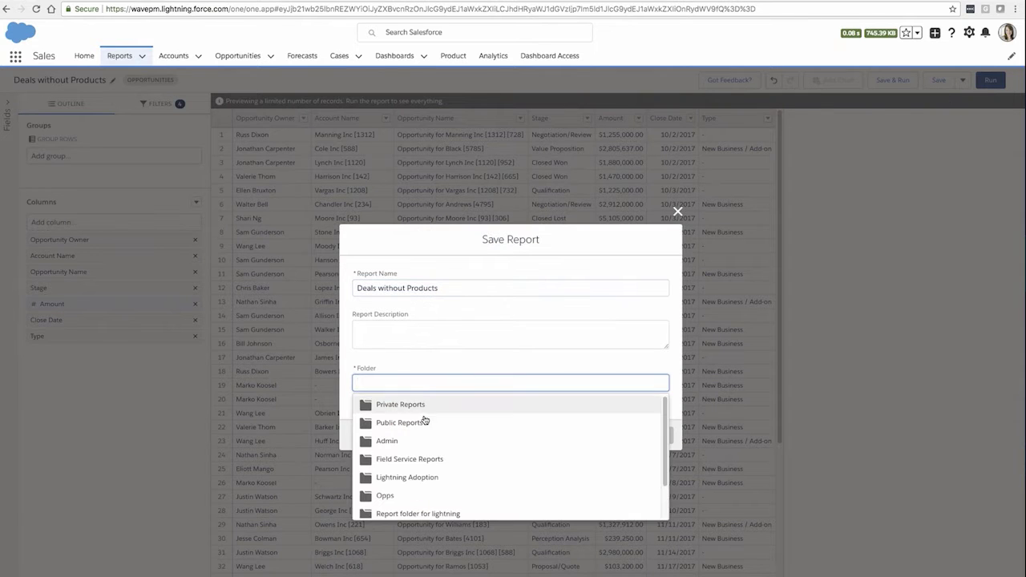
{"action": "left_click", "coordinate": [420, 422]}
{"action": "left_click", "coordinate": [656, 427]}
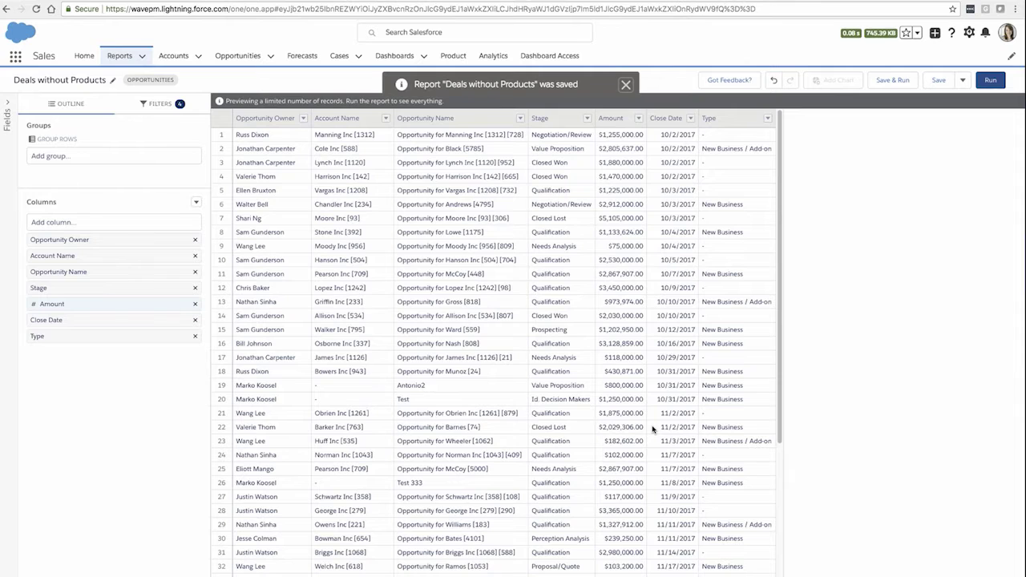
Limit the Show Me filter to opportunities under the VP-N-TERR role.
{"action": "left_click", "coordinate": [156, 108]}
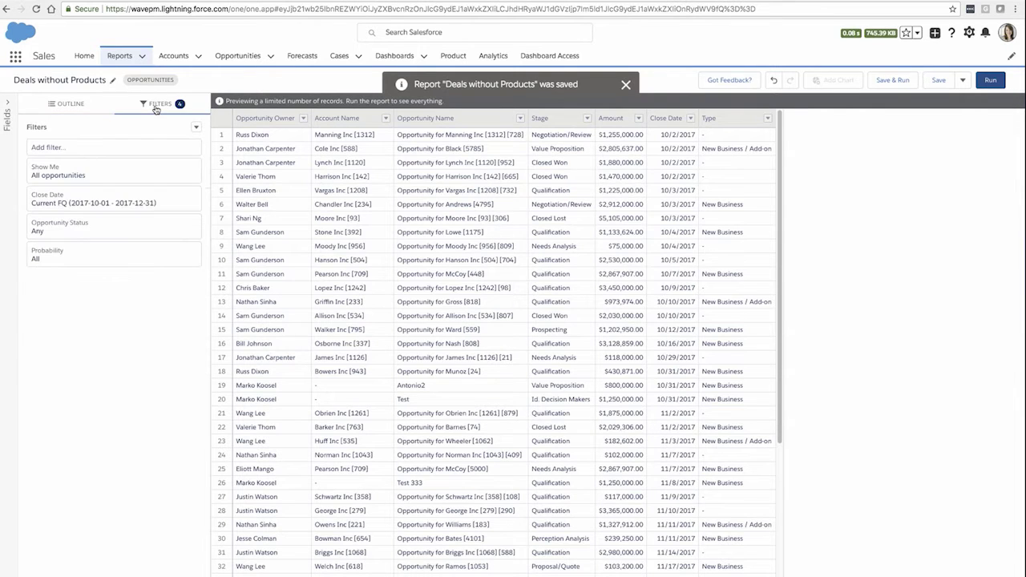
{"action": "left_click", "coordinate": [88, 174]}
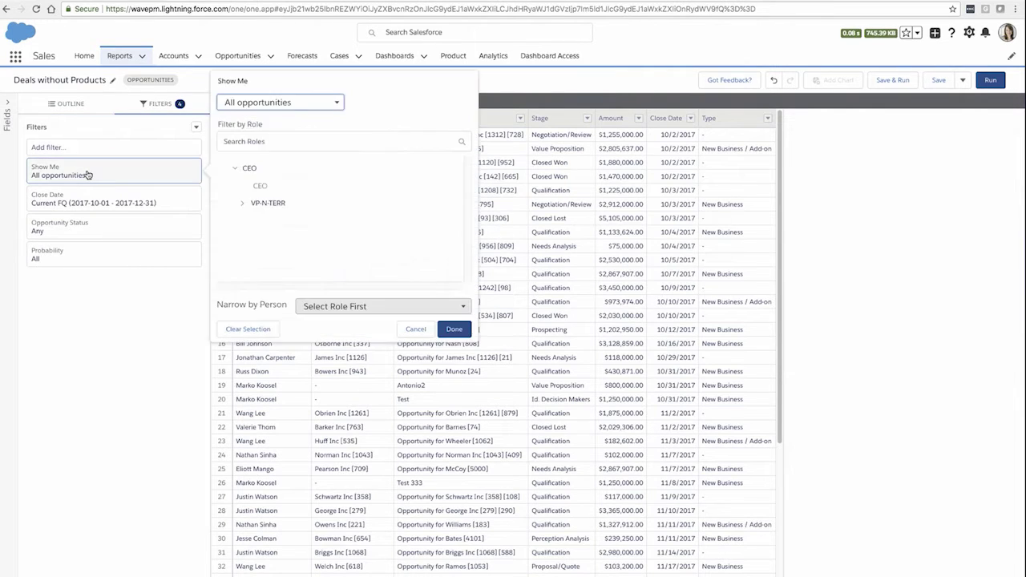
{"action": "left_click", "coordinate": [238, 208]}
{"action": "left_click", "coordinate": [243, 204]}
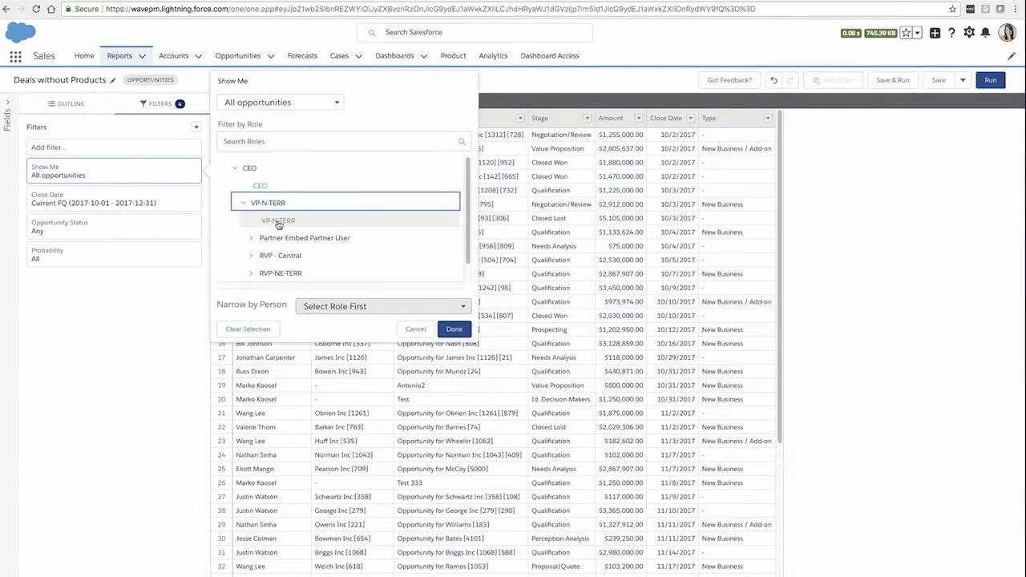
{"action": "left_click", "coordinate": [275, 221]}
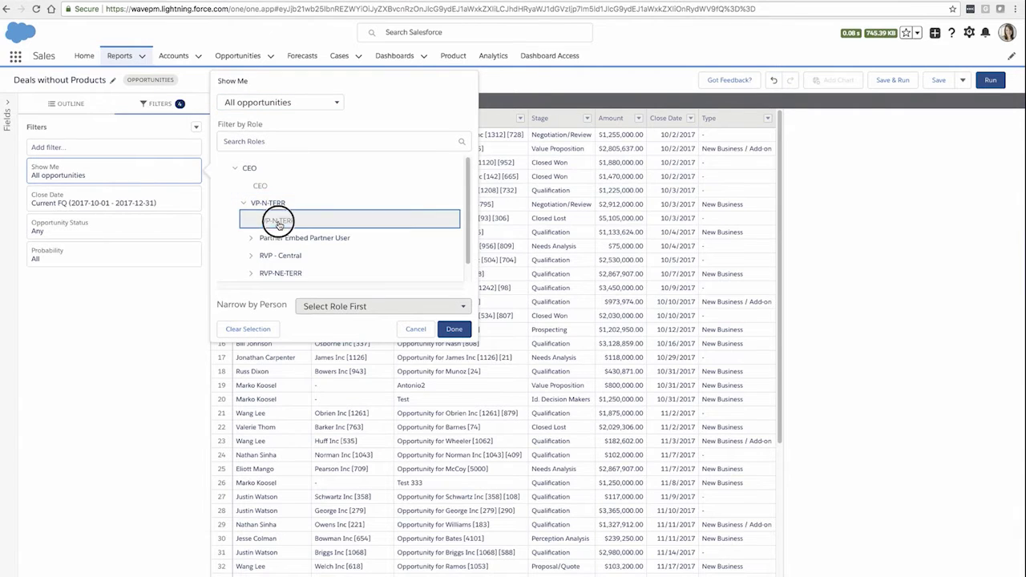
{"action": "left_click", "coordinate": [452, 329]}
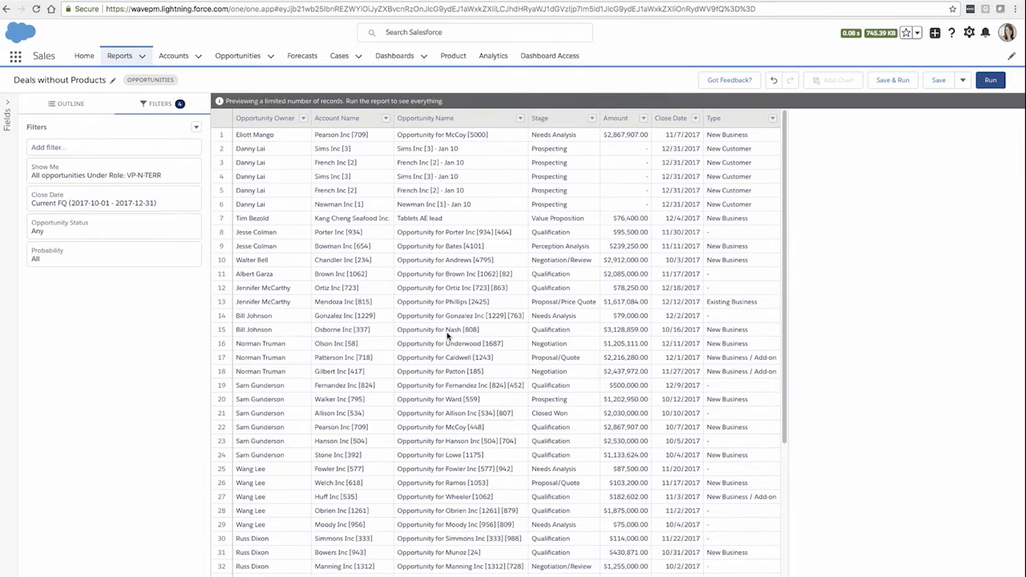
{"action": "left_click", "coordinate": [197, 128]}
Add and apply a cross filter keeping Opportunities without Products.
{"action": "left_click", "coordinate": [178, 162]}
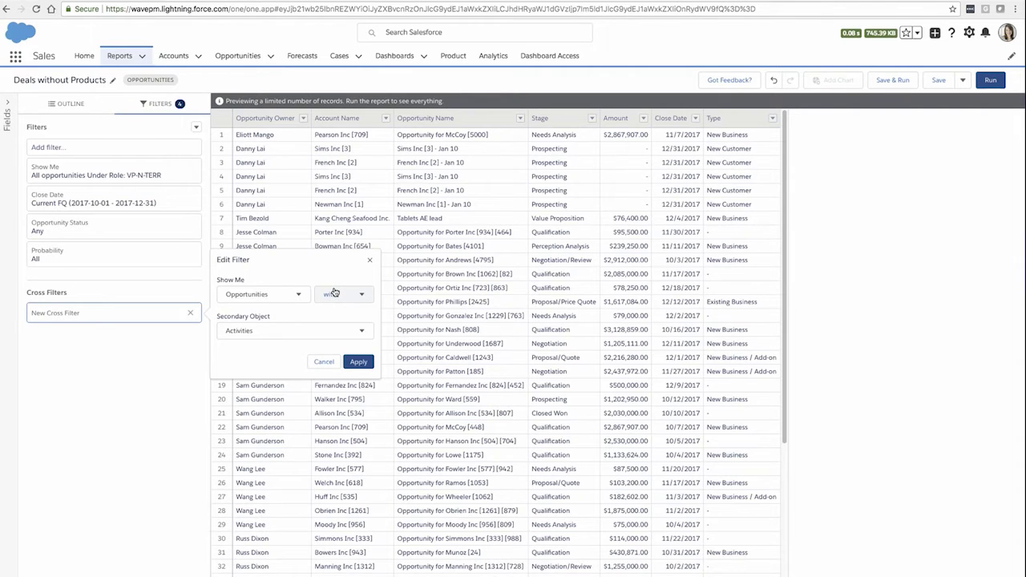
{"action": "left_click", "coordinate": [362, 295]}
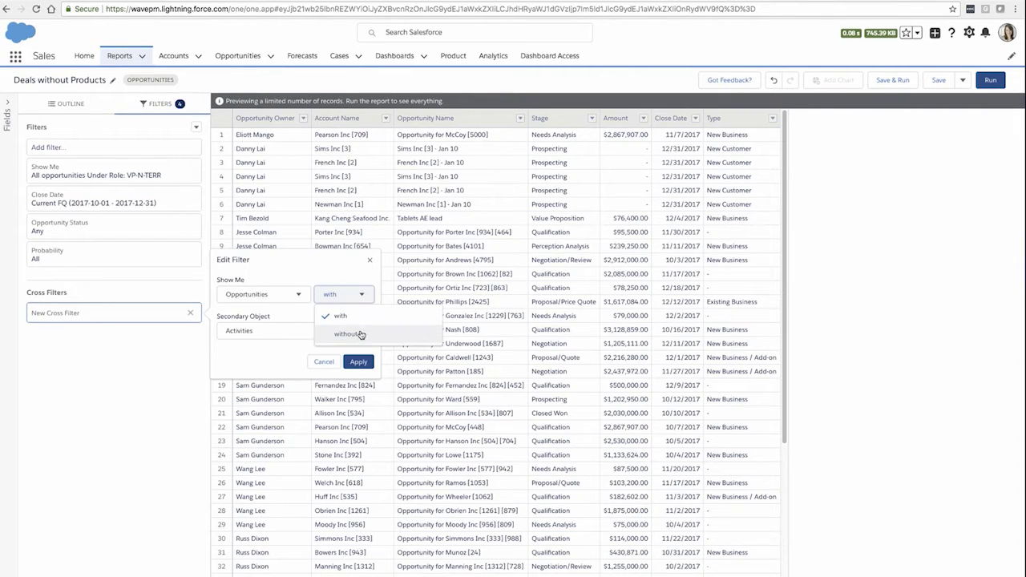
{"action": "left_click", "coordinate": [353, 334]}
{"action": "left_click", "coordinate": [361, 336]}
{"action": "scroll", "coordinate": [368, 424], "scroll_direction": "down", "scroll_amount": 3}
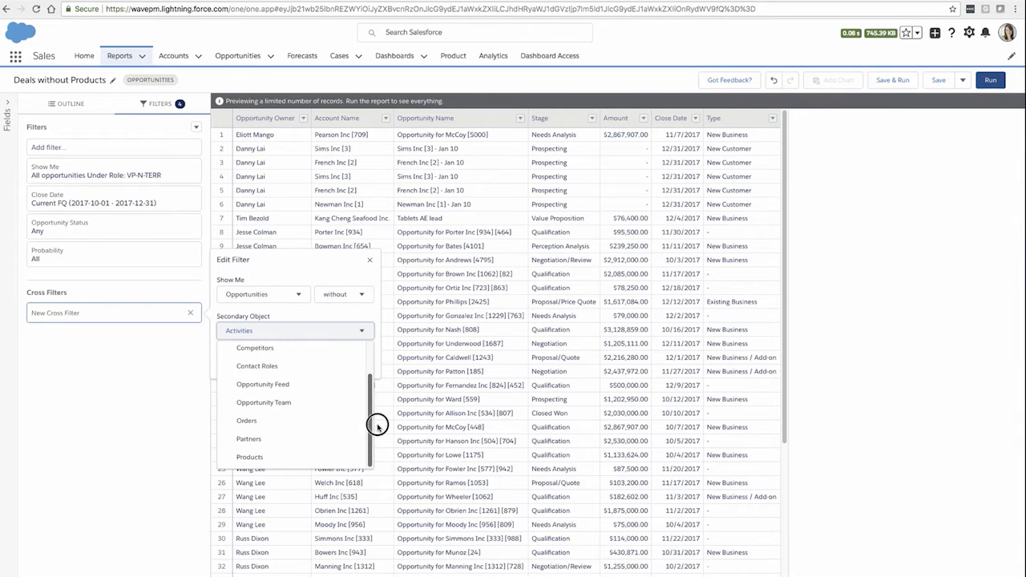
{"action": "left_click", "coordinate": [293, 458]}
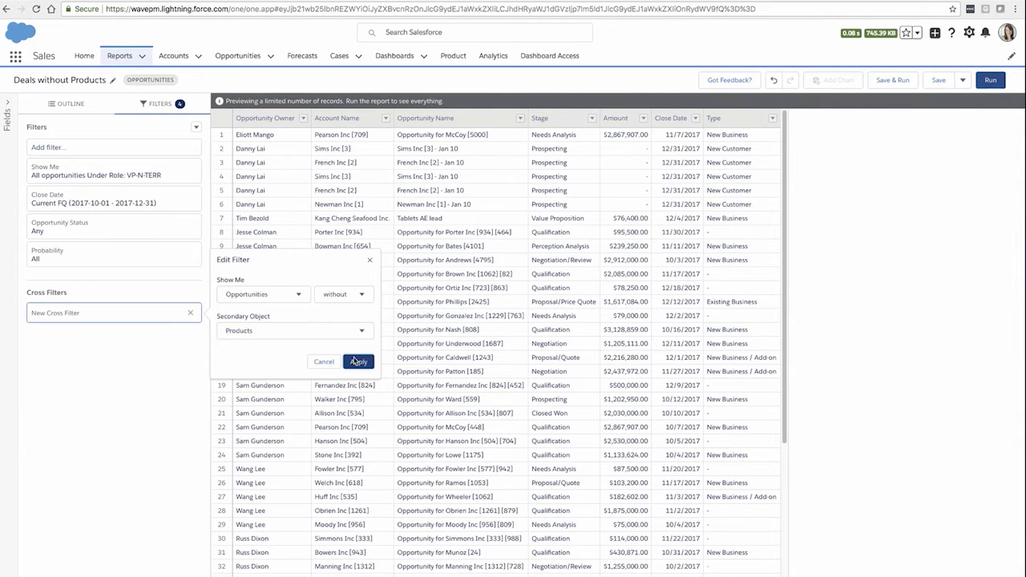
{"action": "left_click", "coordinate": [356, 361]}
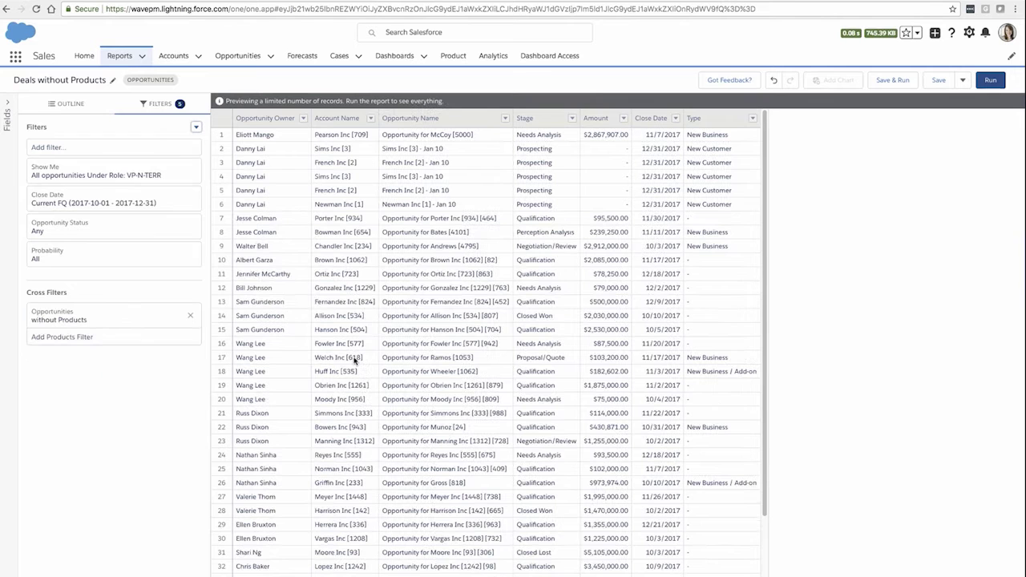
Bucket the Amount column as 'Deal Size', with a Small range up to 1000000.
{"action": "left_click", "coordinate": [624, 119]}
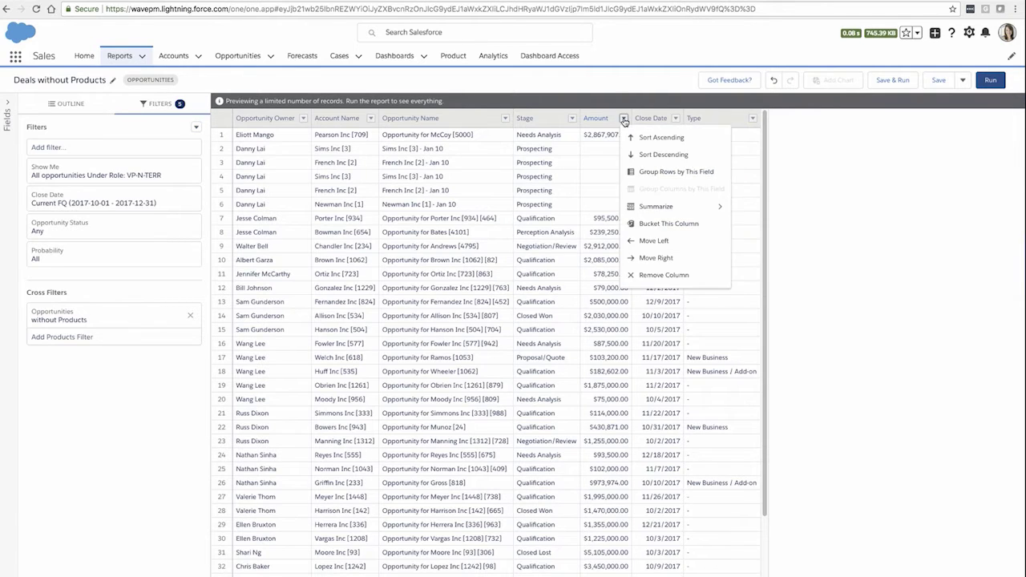
{"action": "left_click", "coordinate": [649, 223]}
{"action": "triple_click", "coordinate": [437, 149]}
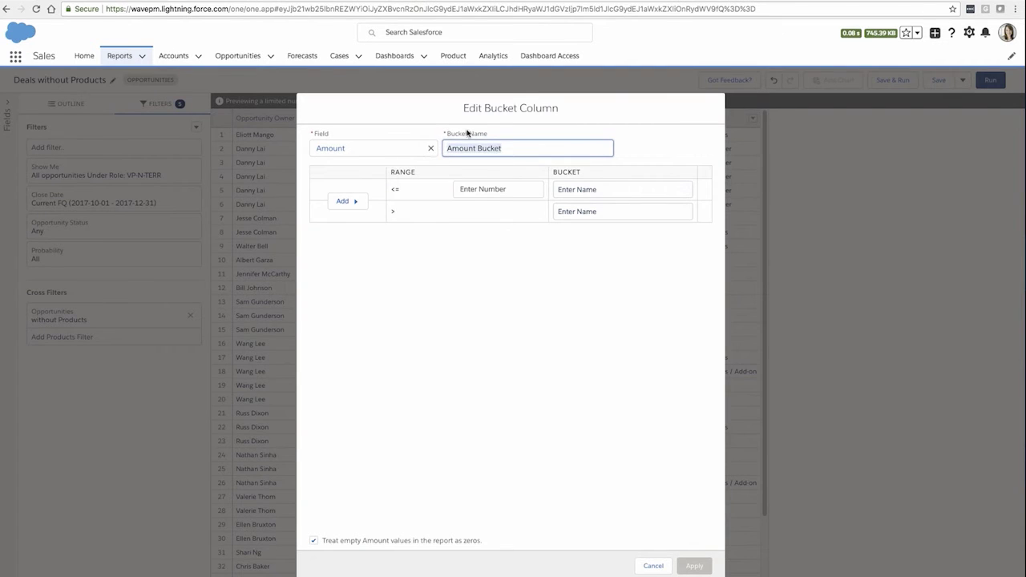
{"action": "type", "text": "Deal Size"}
{"action": "left_click", "coordinate": [474, 189]}
{"action": "type", "text": "1000000"}
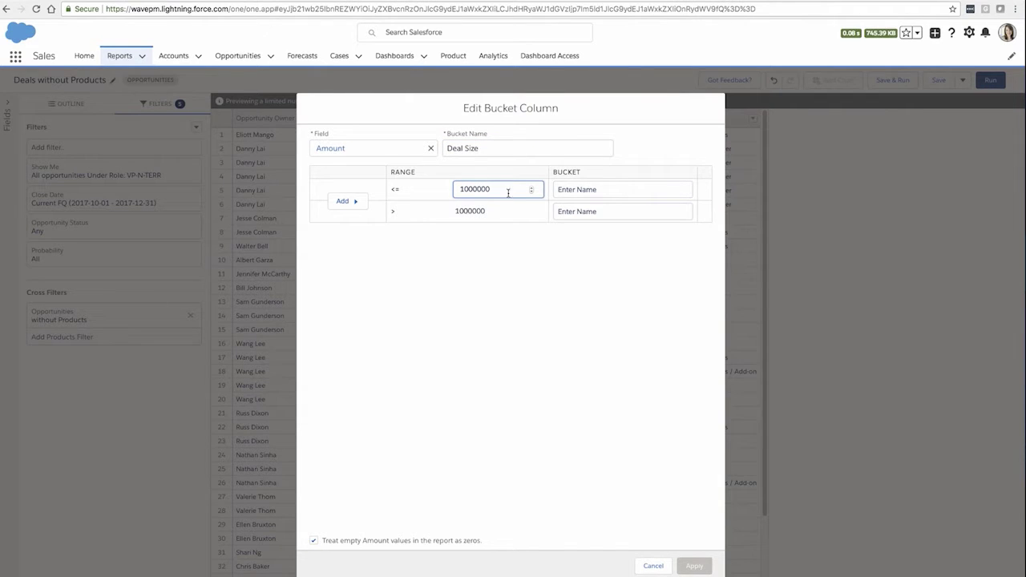
{"action": "left_click", "coordinate": [567, 188]}
{"action": "type", "text": "Small"}
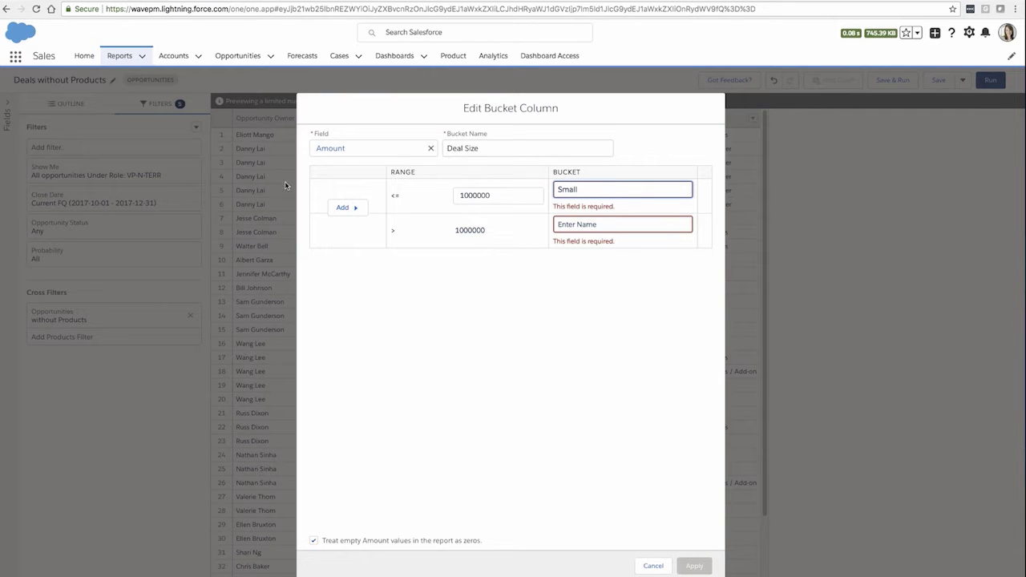
Add Medium up to 2000000 and Large above 2000000, then apply the buckets.
{"action": "left_click", "coordinate": [339, 207]}
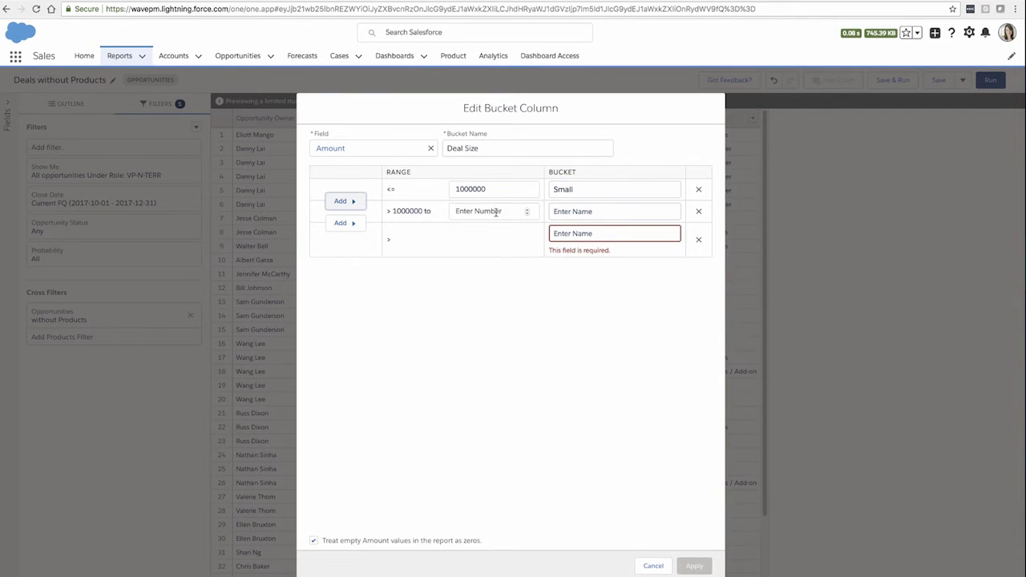
{"action": "left_click", "coordinate": [495, 210]}
{"action": "type", "text": "2000000"}
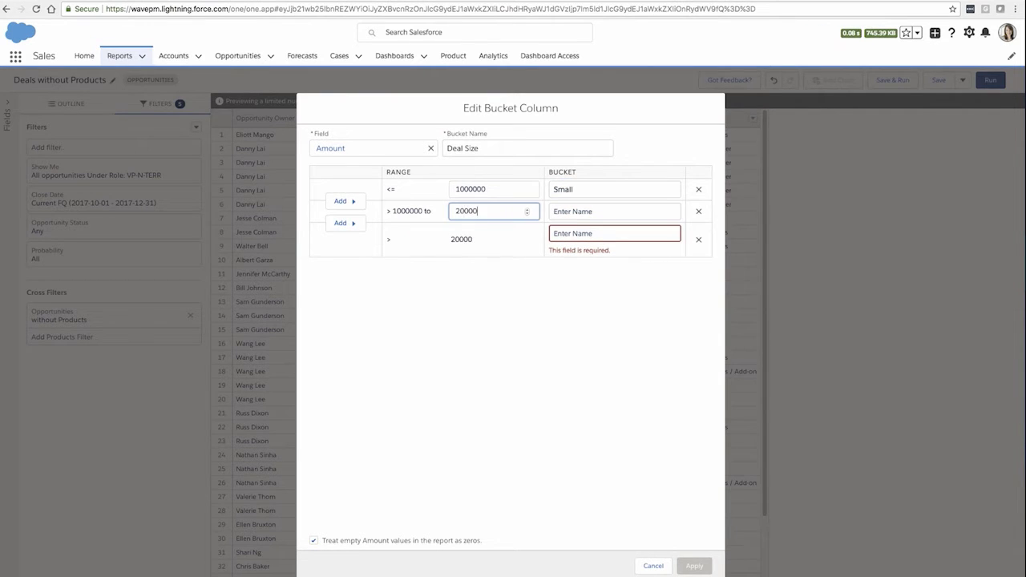
{"action": "left_click", "coordinate": [569, 211]}
{"action": "type", "text": "Medium"}
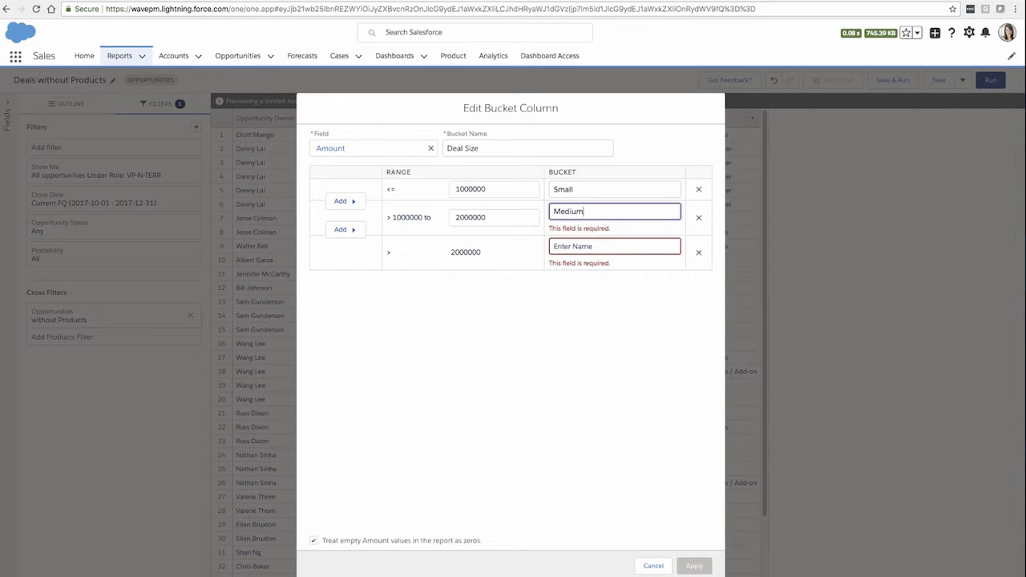
{"action": "left_click", "coordinate": [577, 246]}
{"action": "type", "text": "Large"}
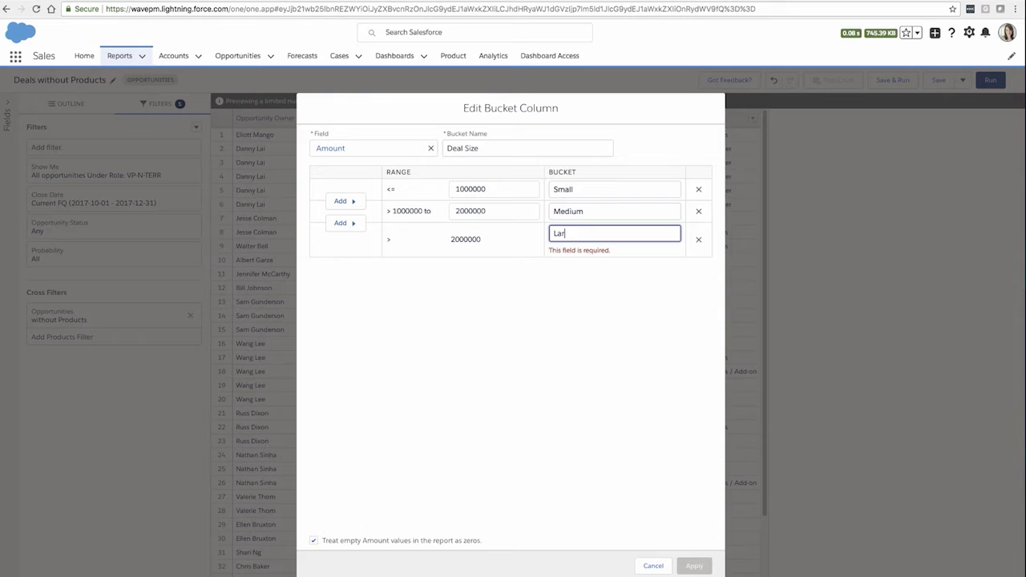
{"action": "left_click", "coordinate": [596, 332]}
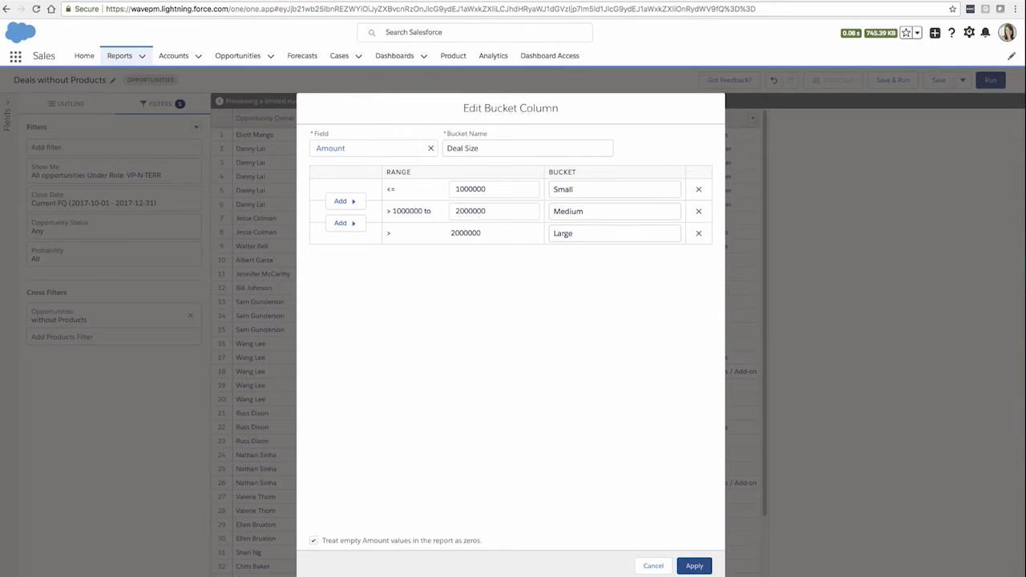
{"action": "left_click", "coordinate": [694, 566]}
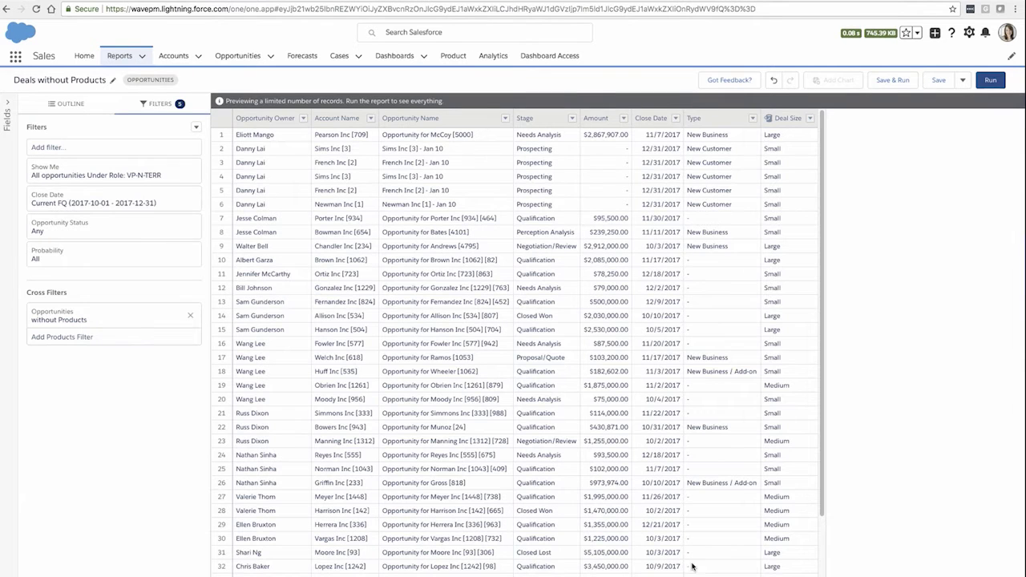
Group the report rows by Deal Size into Small, Medium and Large subtotals.
{"action": "left_click", "coordinate": [70, 105]}
{"action": "left_click_drag", "start_coordinate": [56, 355], "coordinate": [61, 172]}
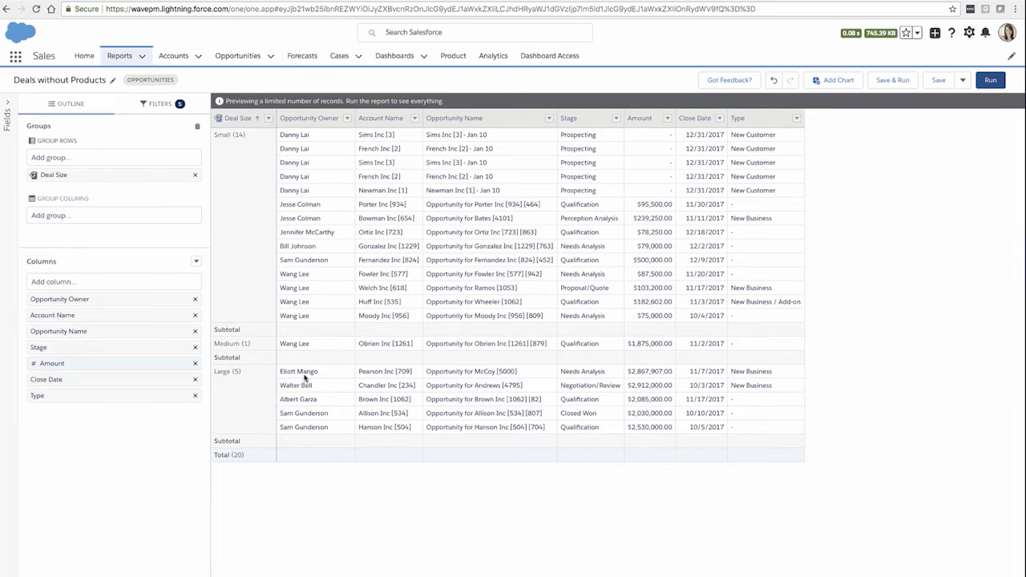
Add a Deal Size filter with Small, Medium and Large all included.
{"action": "left_click", "coordinate": [152, 104]}
{"action": "left_click", "coordinate": [69, 148]}
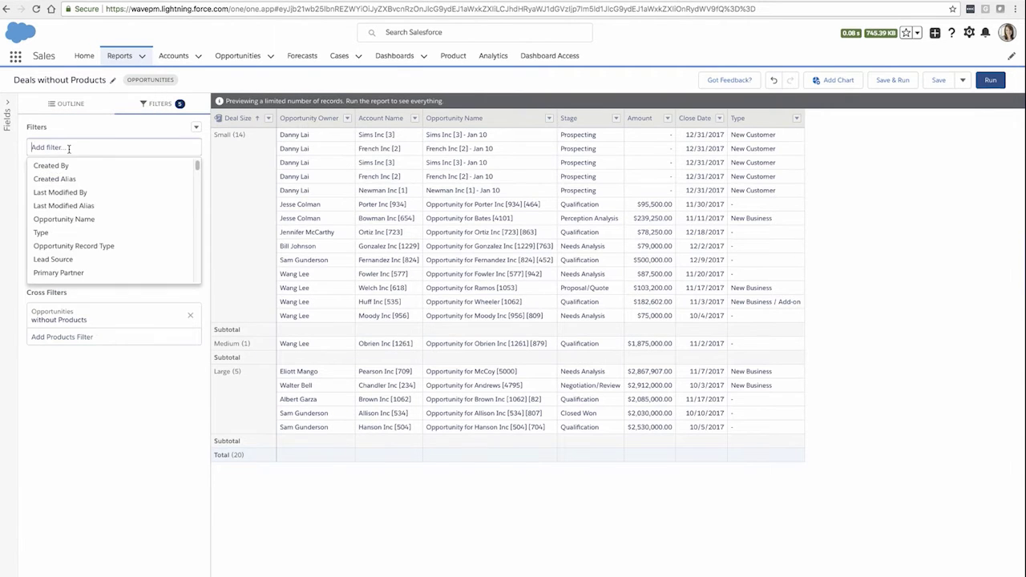
{"action": "scroll", "coordinate": [78, 235], "scroll_direction": "down", "scroll_amount": 3}
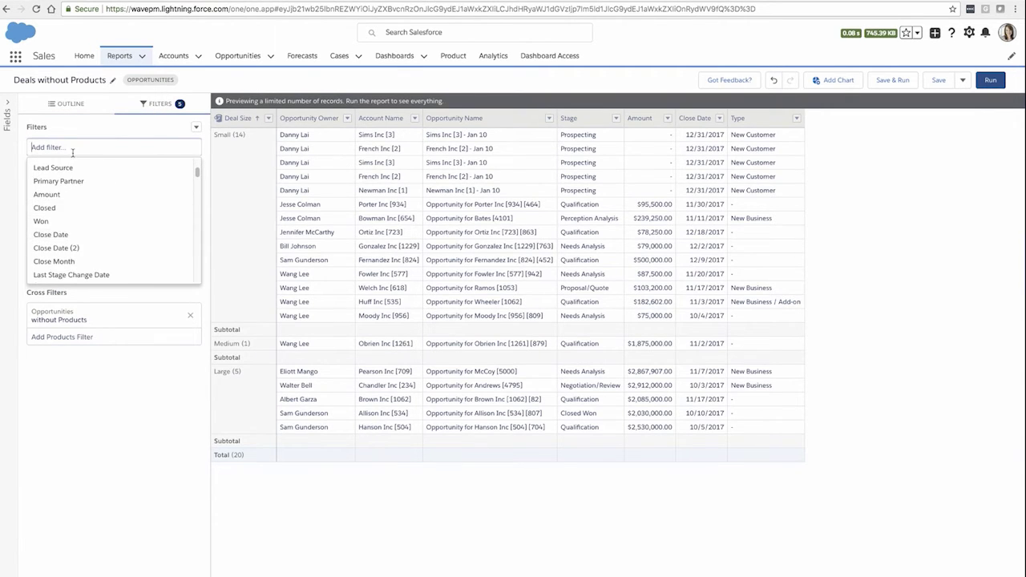
{"action": "type", "text": "deal"}
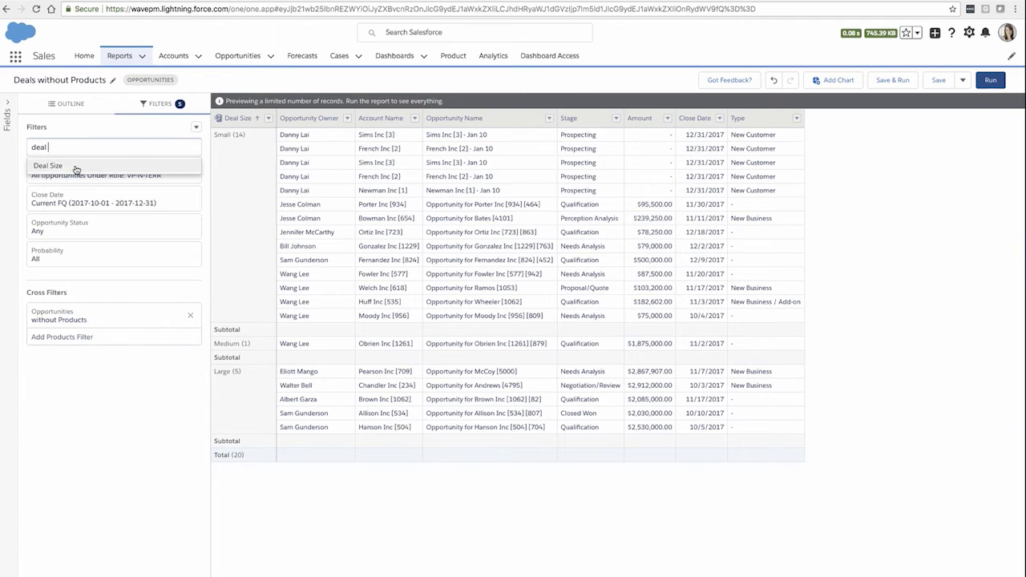
{"action": "left_click", "coordinate": [74, 166]}
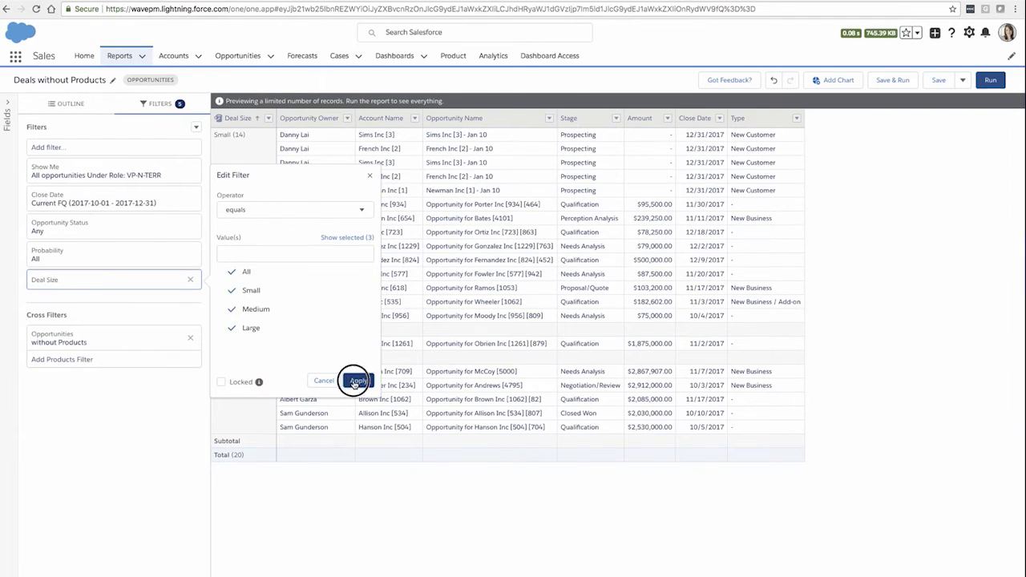
{"action": "left_click", "coordinate": [358, 380]}
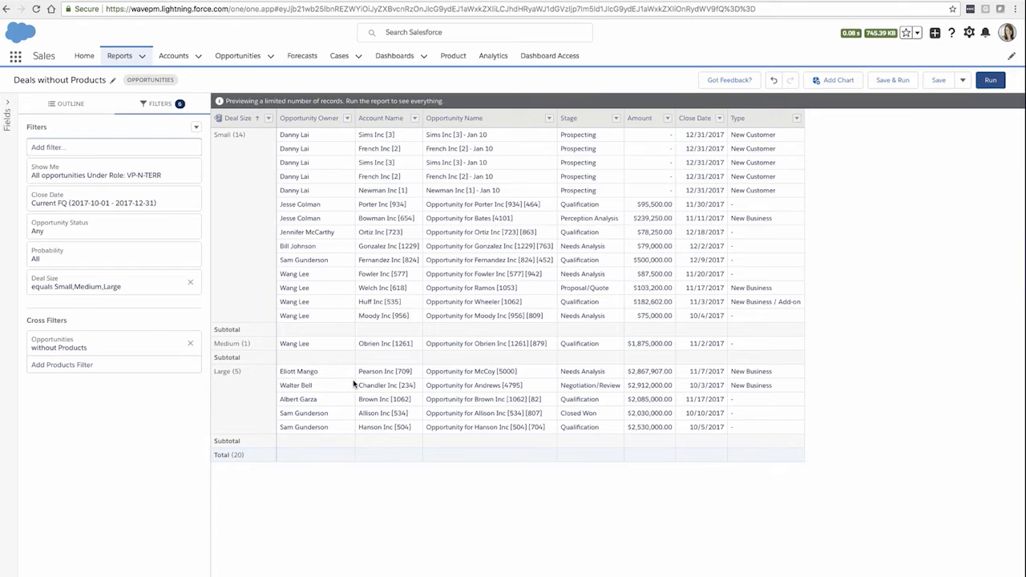
Start a summary formula column in the full editor with AMOUNT:SUM inserted.
{"action": "left_click", "coordinate": [64, 103]}
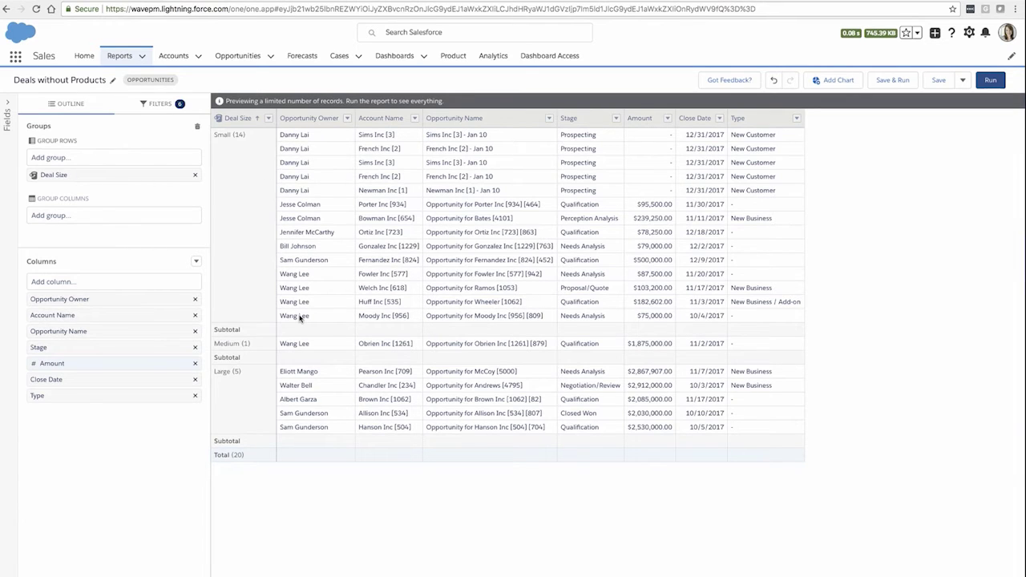
{"action": "left_click", "coordinate": [195, 261]}
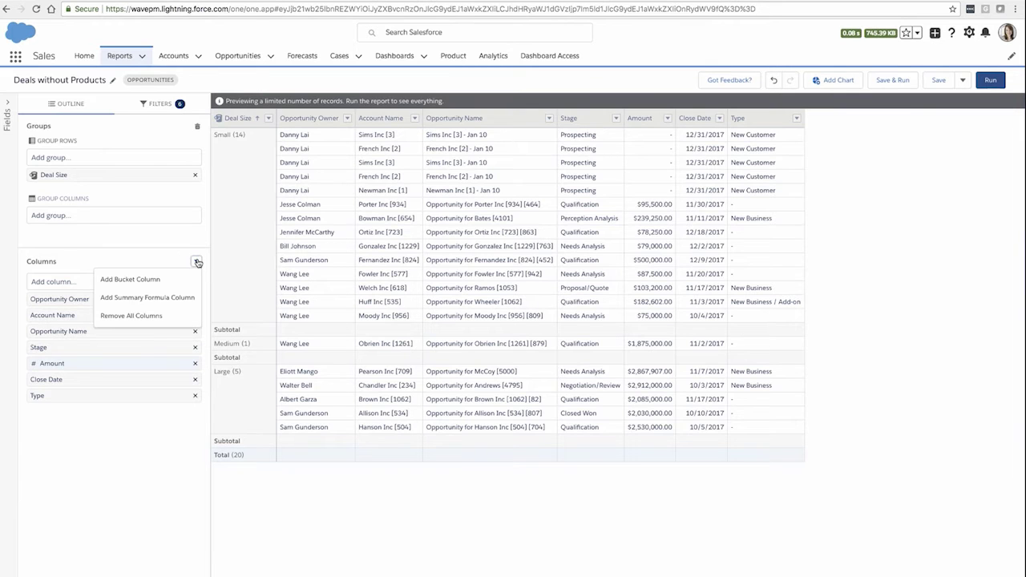
{"action": "left_click", "coordinate": [162, 299]}
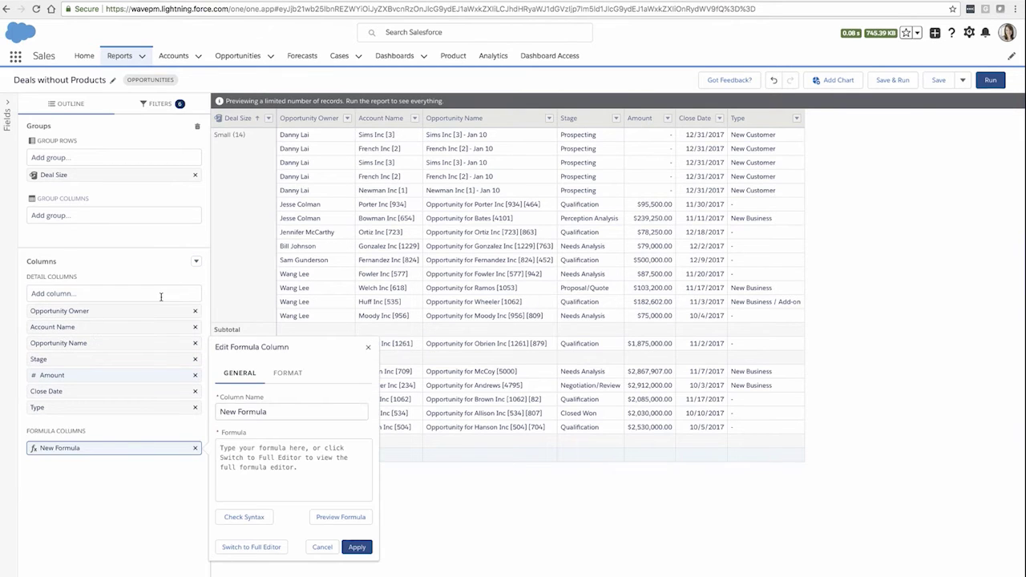
{"action": "left_click", "coordinate": [254, 547]}
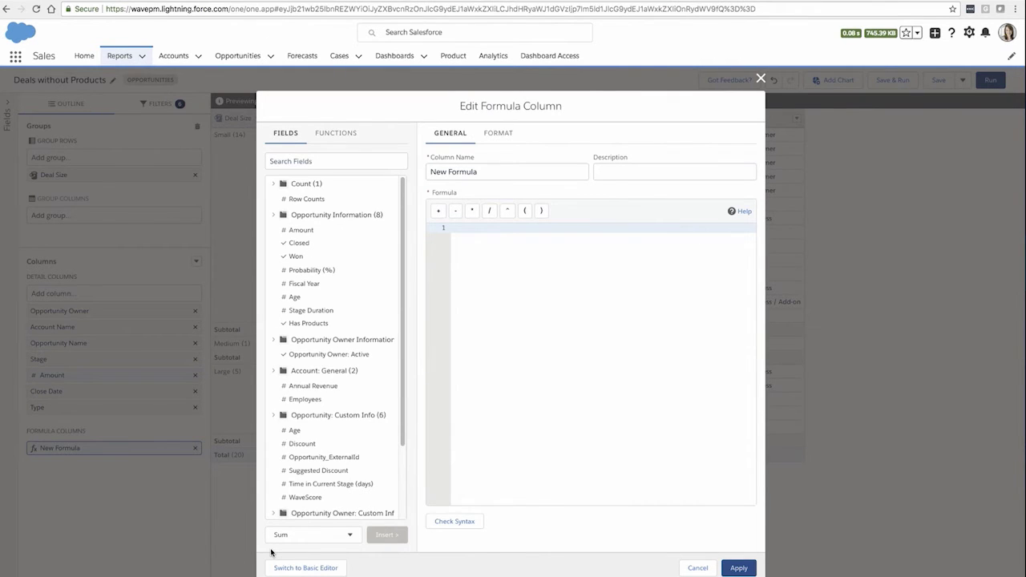
{"action": "left_click", "coordinate": [303, 230]}
{"action": "left_click", "coordinate": [383, 534]}
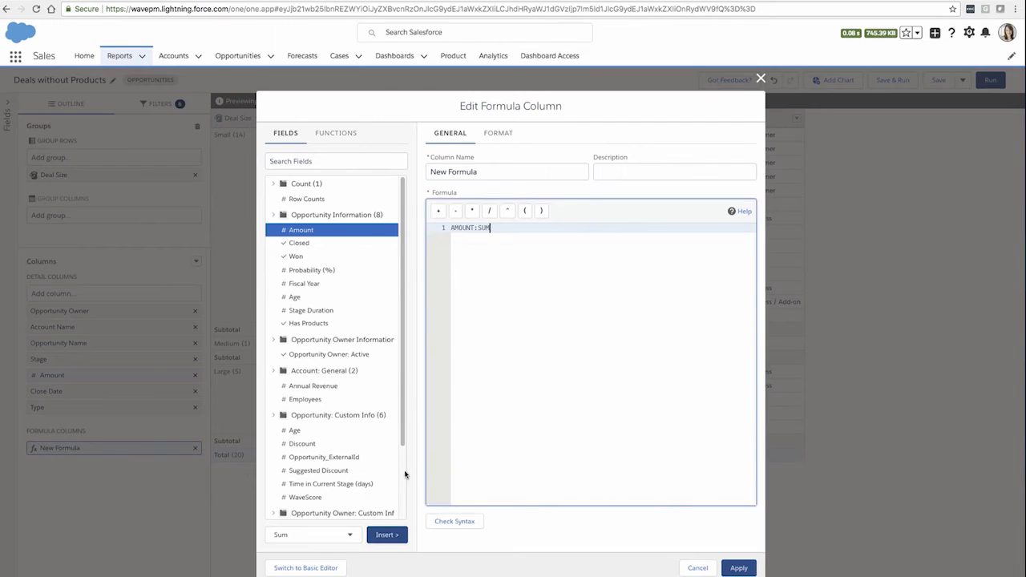
Divide it by PARENTGROUPVAL(AMOUNT:SUM, GRAND_SUMMARY) to complete the formula.
{"action": "left_click", "coordinate": [489, 210]}
{"action": "left_click", "coordinate": [351, 134]}
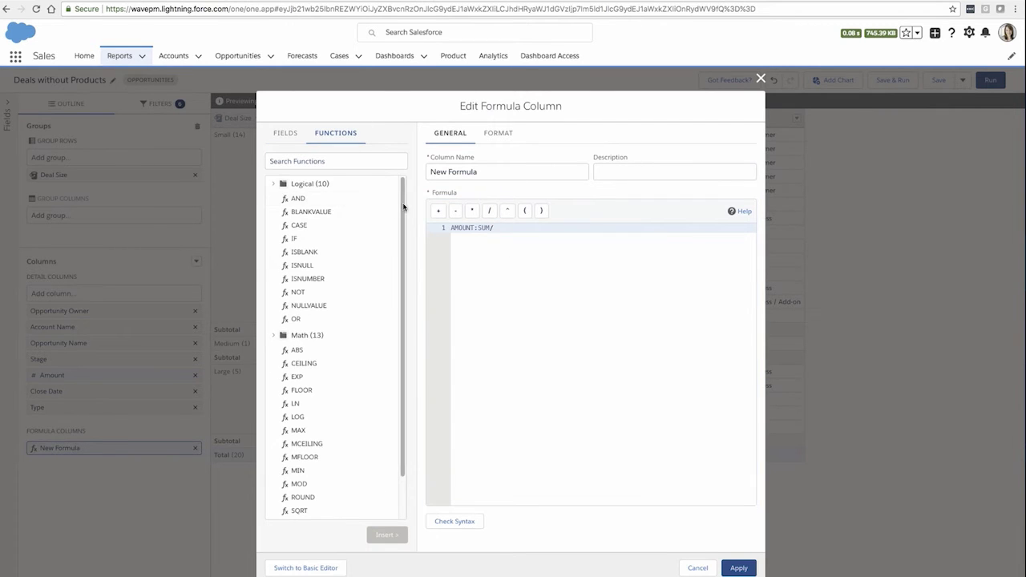
{"action": "scroll", "coordinate": [405, 289], "scroll_direction": "down", "scroll_amount": 1}
{"action": "left_click", "coordinate": [321, 495]}
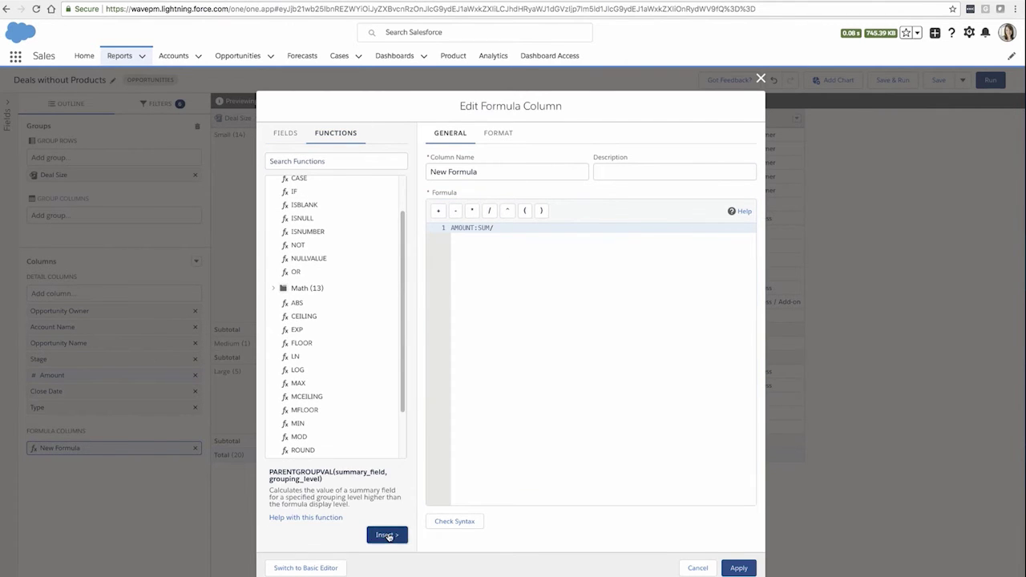
{"action": "left_click", "coordinate": [387, 535]}
{"action": "left_click_drag", "start_coordinate": [551, 228], "coordinate": [601, 228]}
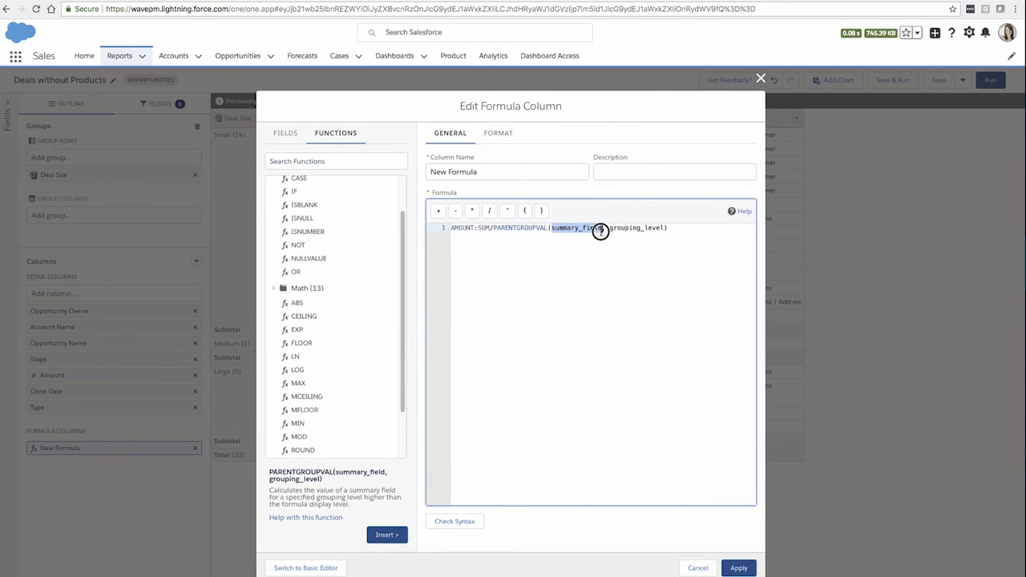
{"action": "left_click", "coordinate": [285, 134]}
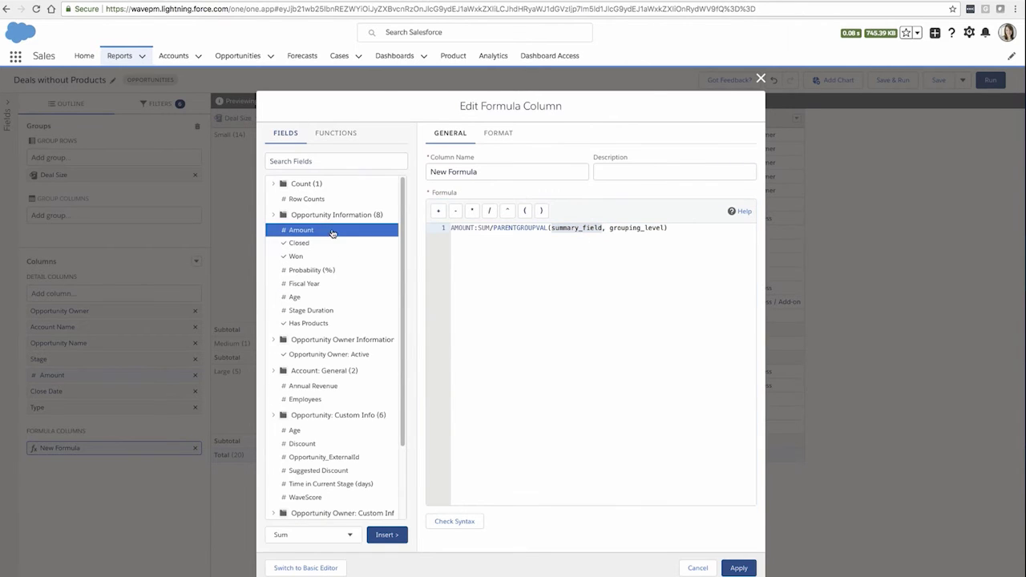
{"action": "left_click", "coordinate": [389, 535]}
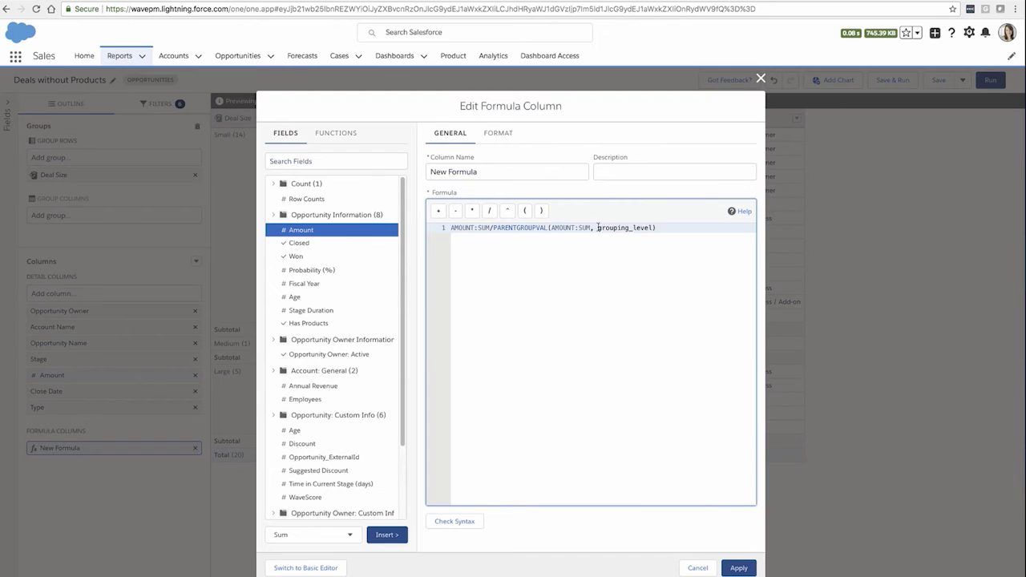
{"action": "left_click_drag", "start_coordinate": [598, 228], "coordinate": [657, 225]}
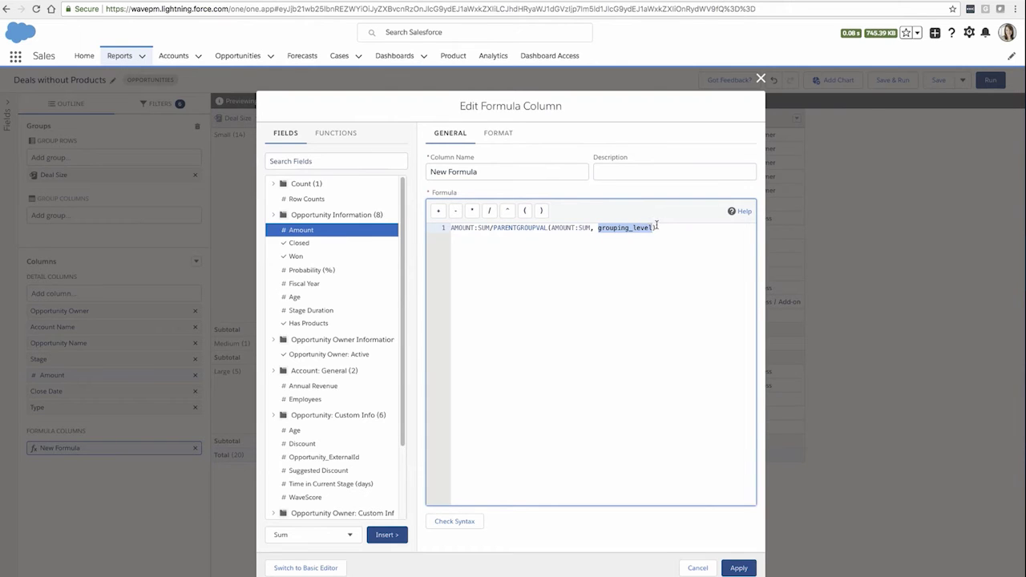
{"action": "type", "text": "GRAND_SU"}
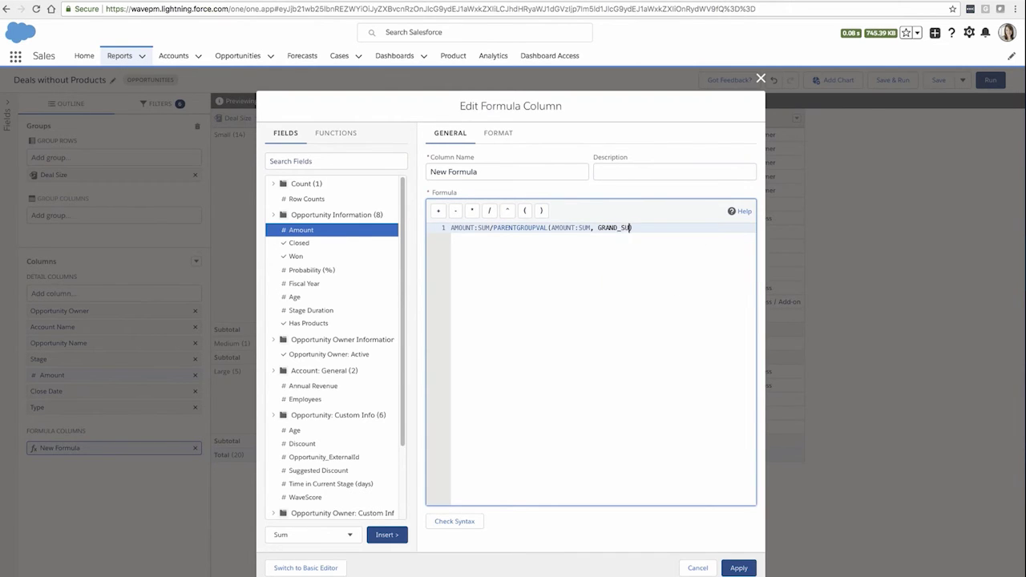
{"action": "type", "text": "MMARY"}
{"action": "left_click_drag", "start_coordinate": [543, 181], "coordinate": [395, 166]}
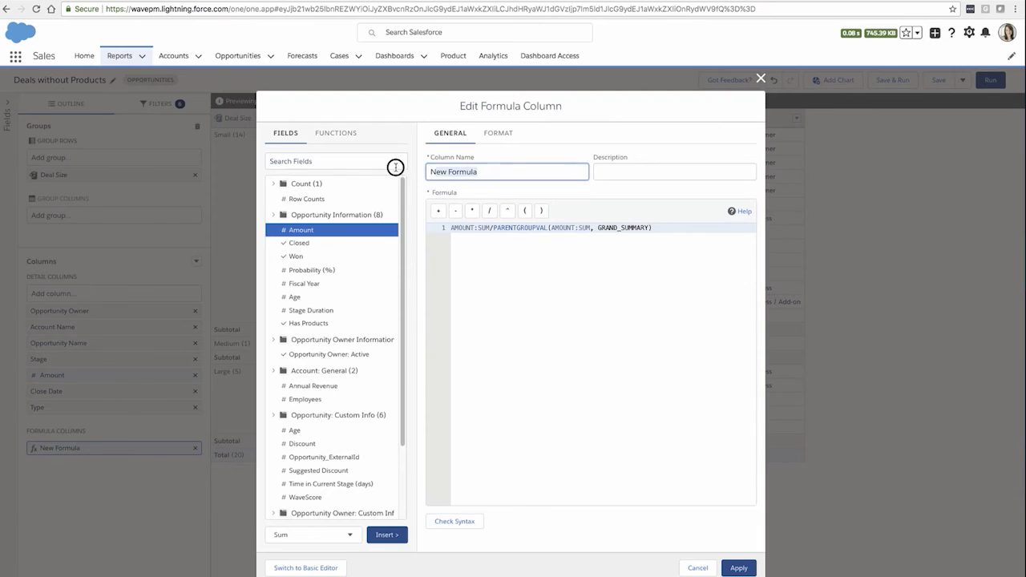
Name the column 'Percent of All Deals without Products', formatted as Percent for specific Deal Size groups.
{"action": "type", "text": "Percent of All D"}
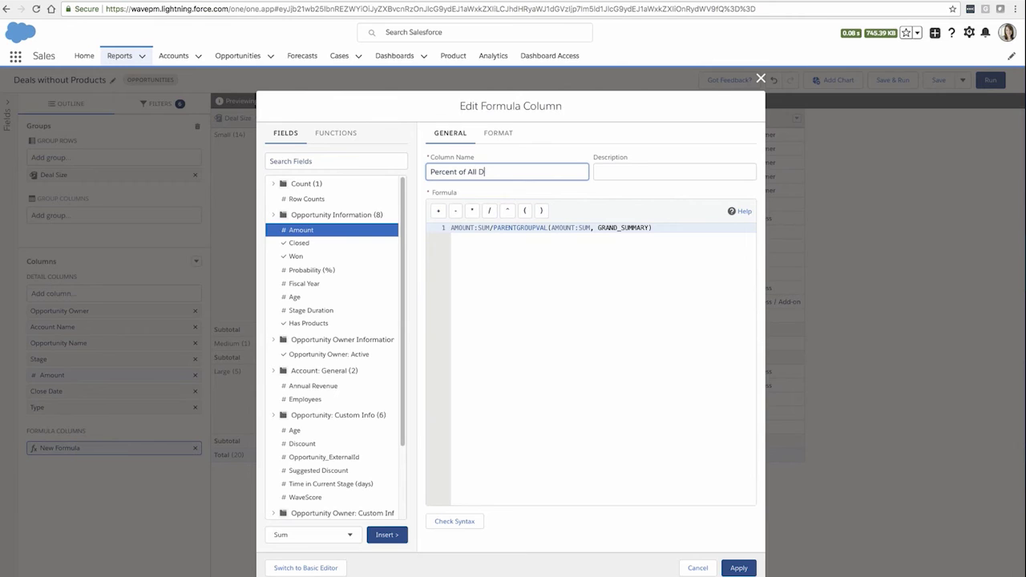
{"action": "type", "text": "ithout Products"}
{"action": "left_click", "coordinate": [494, 134]}
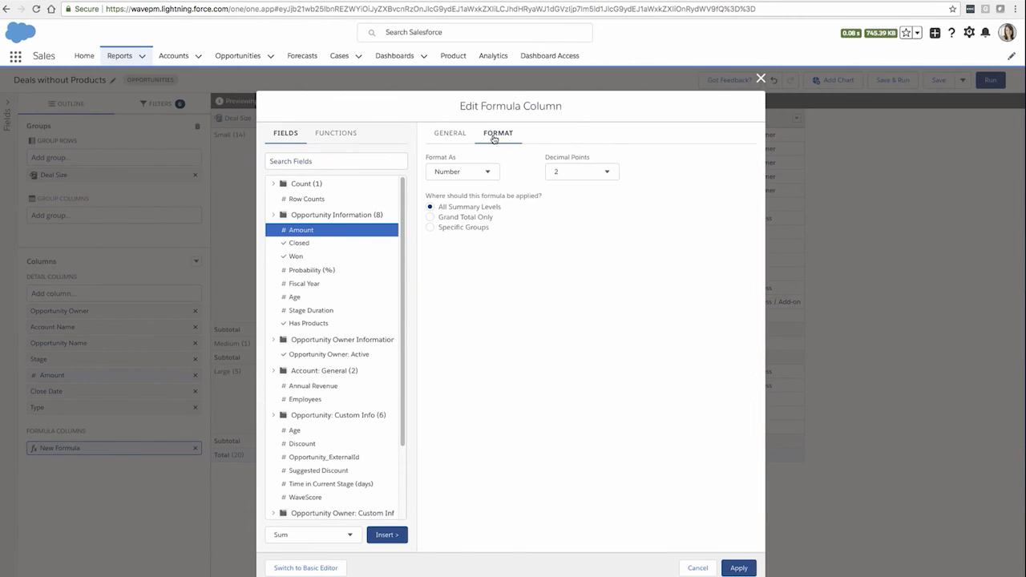
{"action": "left_click", "coordinate": [484, 171]}
{"action": "left_click", "coordinate": [476, 211]}
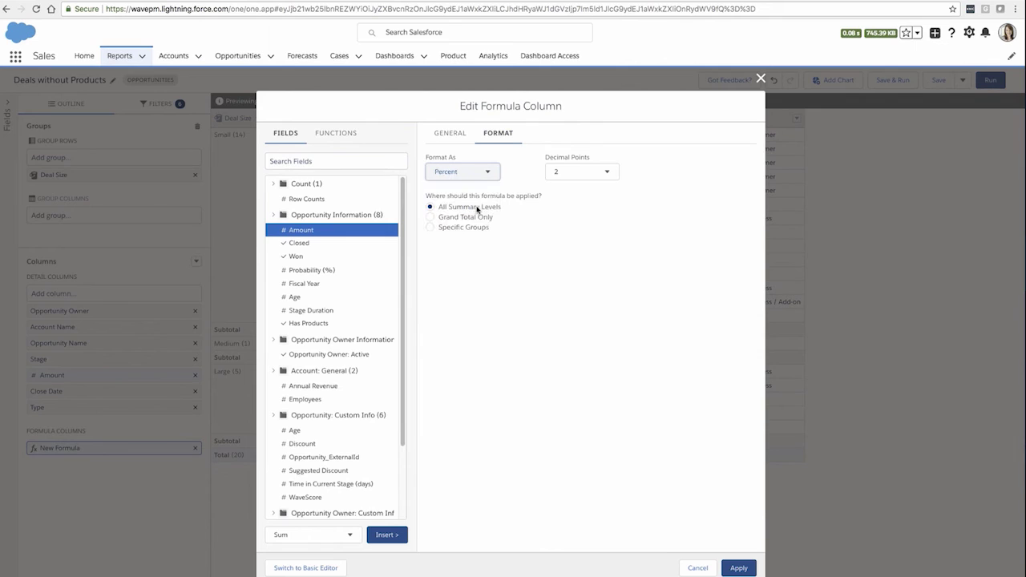
{"action": "left_click", "coordinate": [452, 227]}
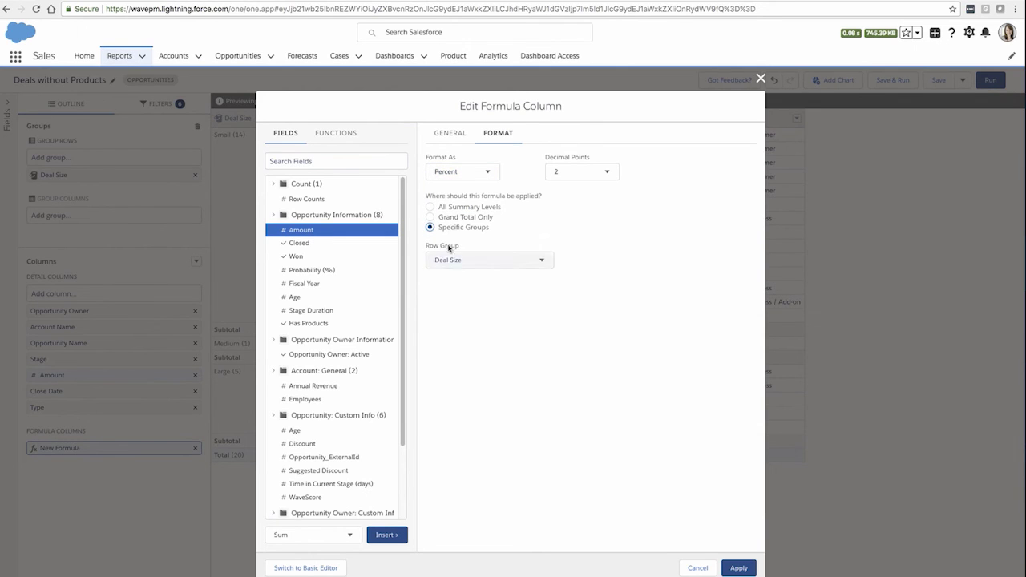
Apply the formula column, showing Small 9.15%, Medium 11.91% and Large 78.94%.
{"action": "left_click", "coordinate": [738, 566]}
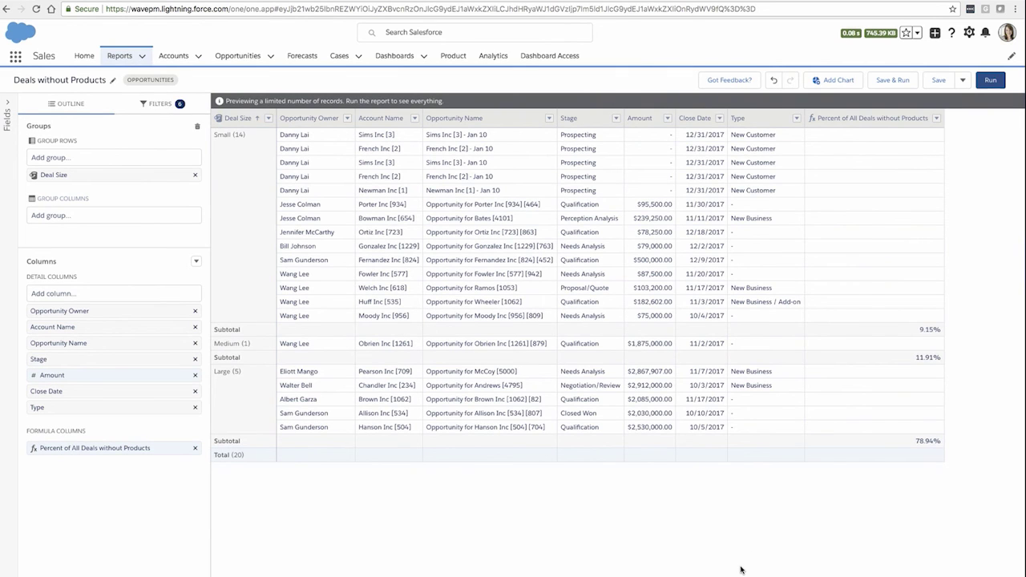